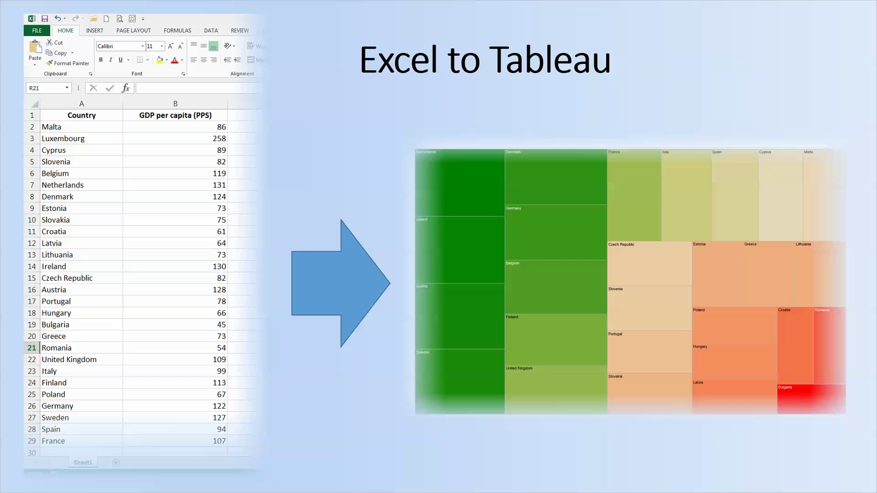
- Advance past the final slide to exit the tree map slide show into editing view
click(18, 437)
click(18, 437)
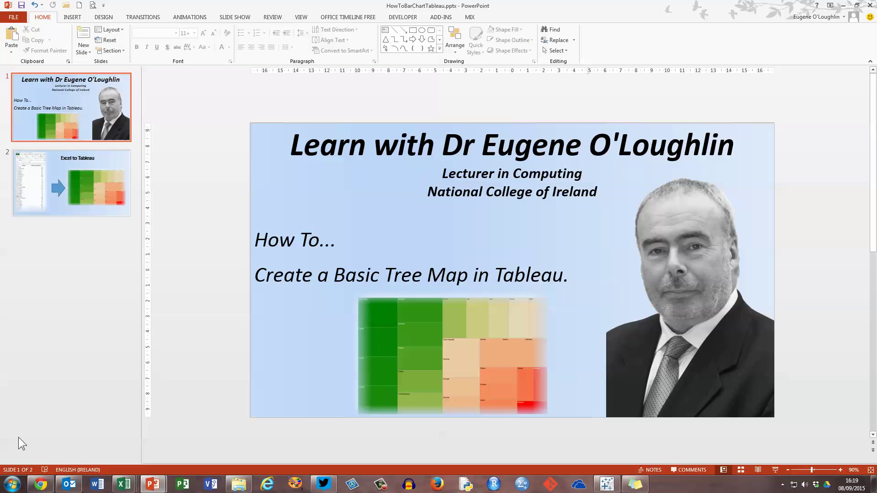
- Switch to Tableau and open the Basic EU Data GDP.xlsx Excel file as the data source
click(606, 486)
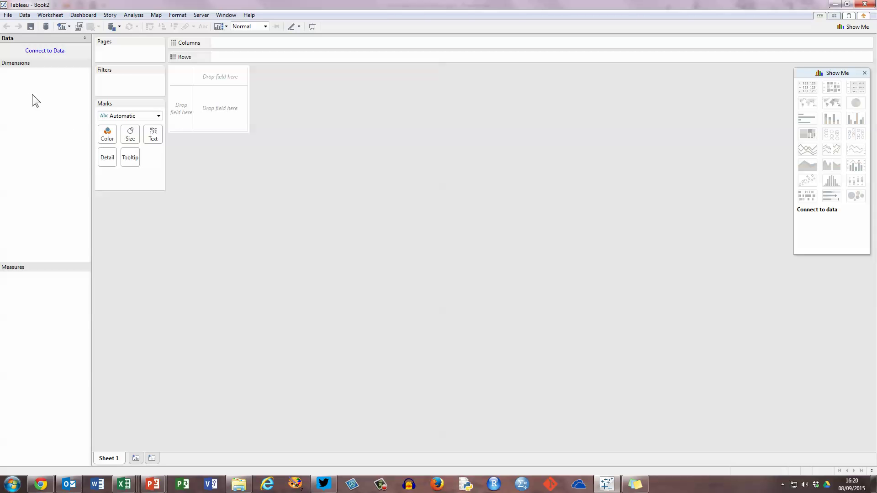
click(8, 15)
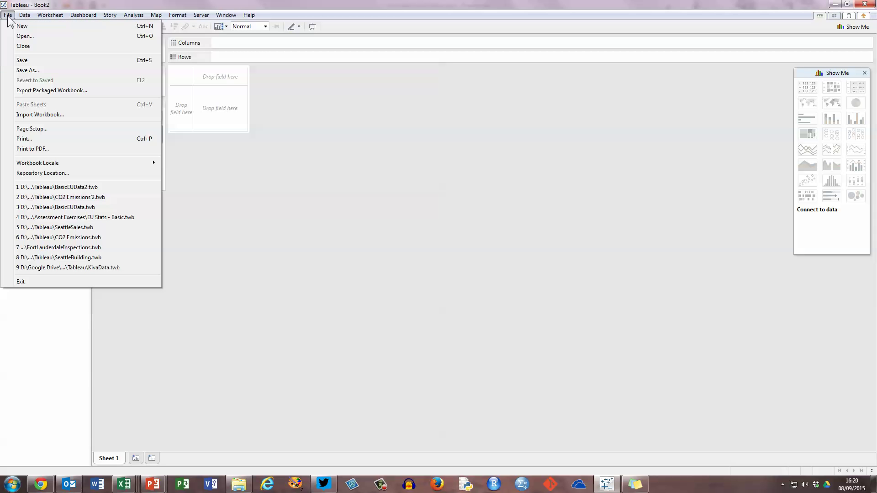
click(29, 36)
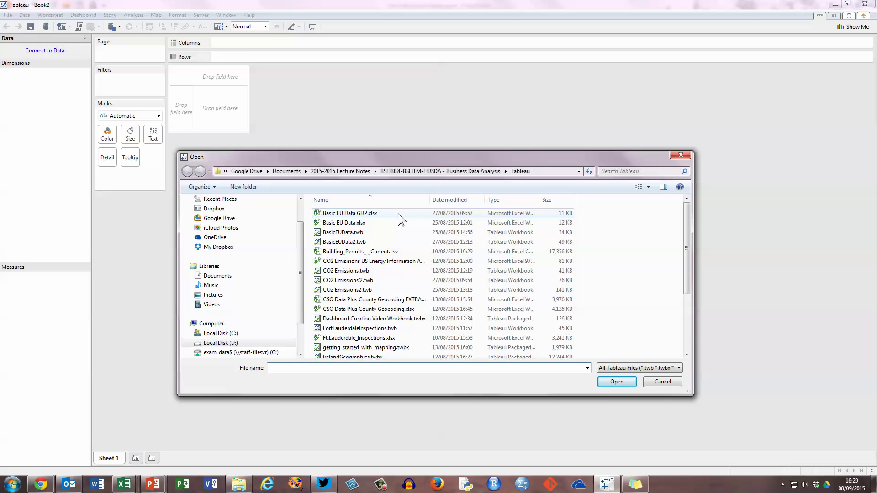
click(398, 213)
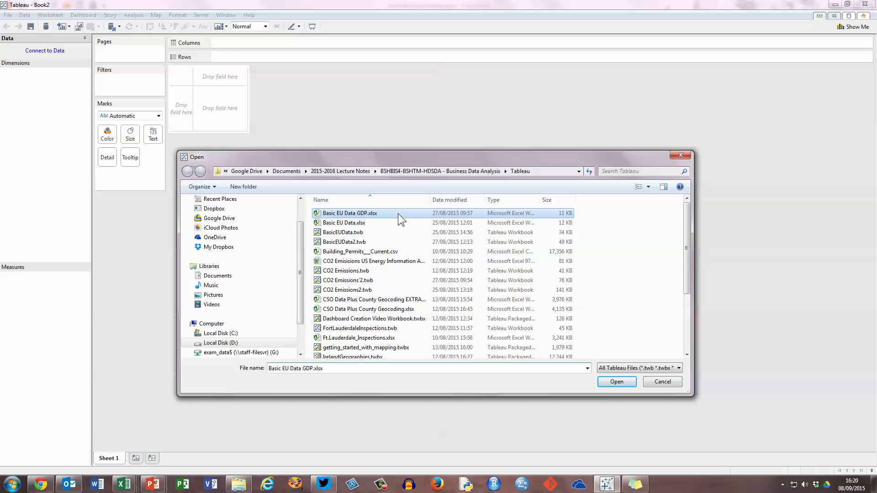
click(618, 382)
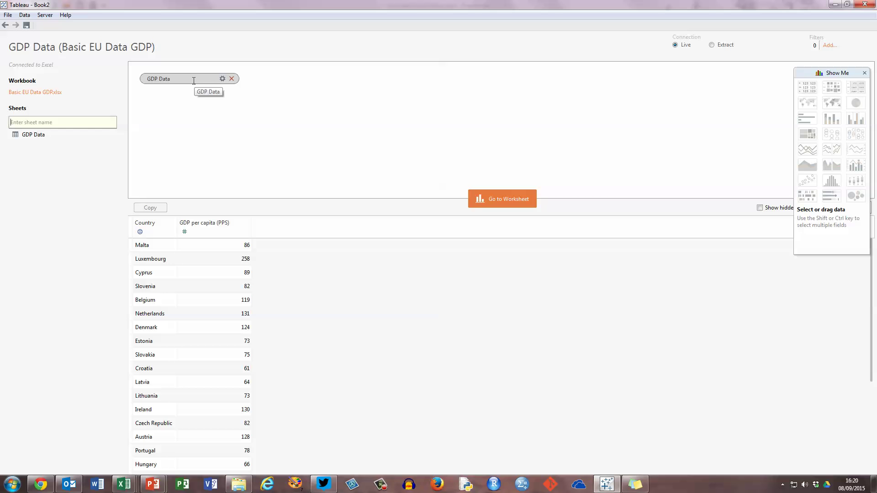
- Confirm the GDP Data sheet treats its first row as field names
click(223, 79)
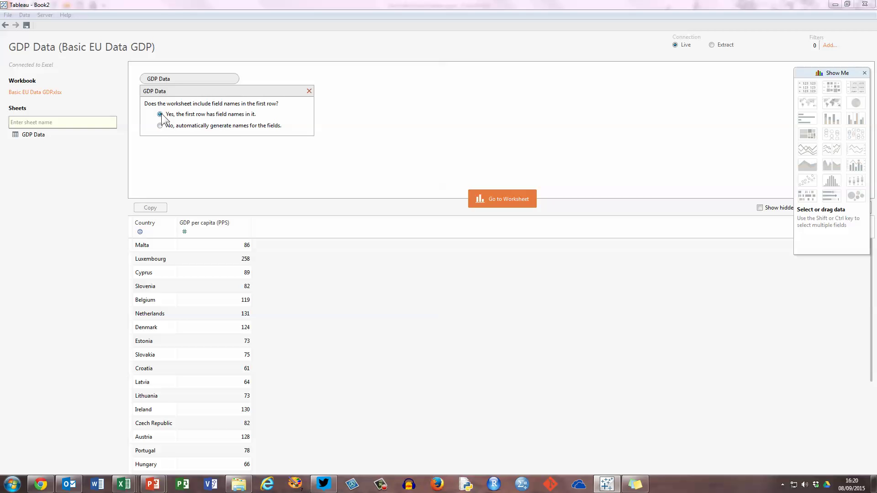
click(309, 91)
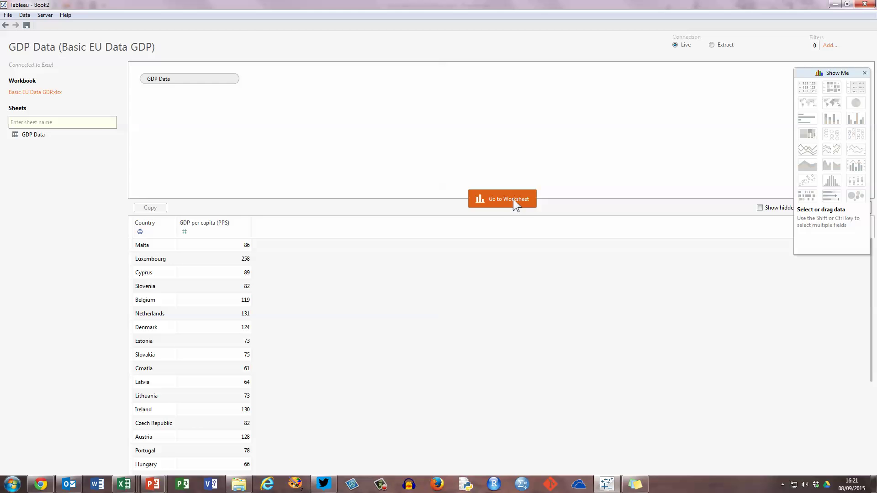
- Go to Sheet 1 and select the Country dimension
click(496, 198)
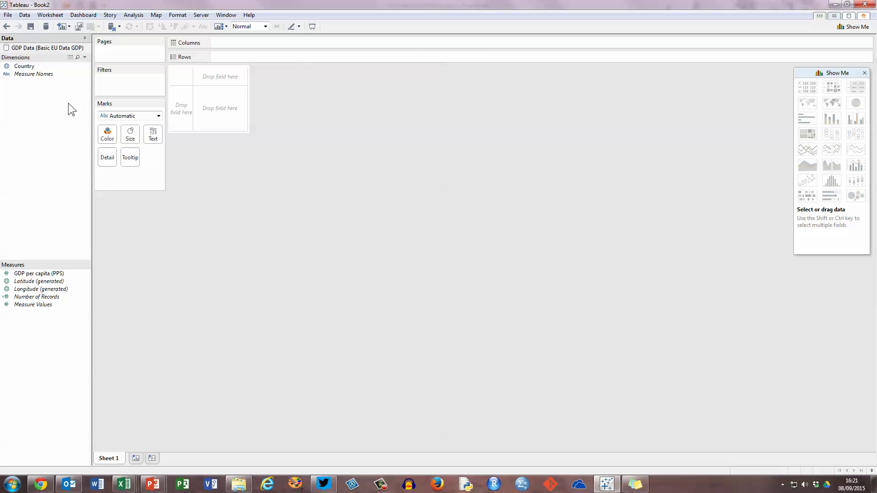
click(39, 65)
- Place Country on Columns and GDP per capita (PPS) on Rows to chart all 28 countries
mouse_move(39, 65)
mouse_down()
mouse_move(42, 105)
mouse_move(115, 174)
mouse_move(335, 182)
mouse_move(332, 44)
mouse_up()
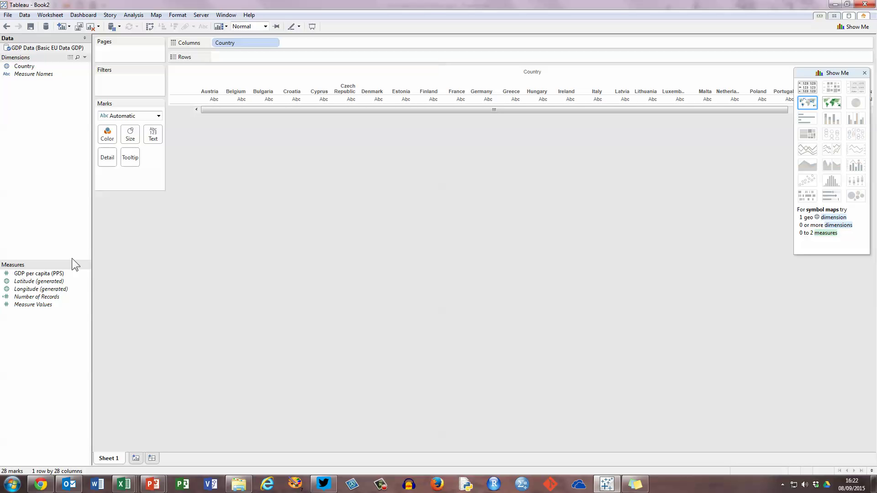
click(35, 274)
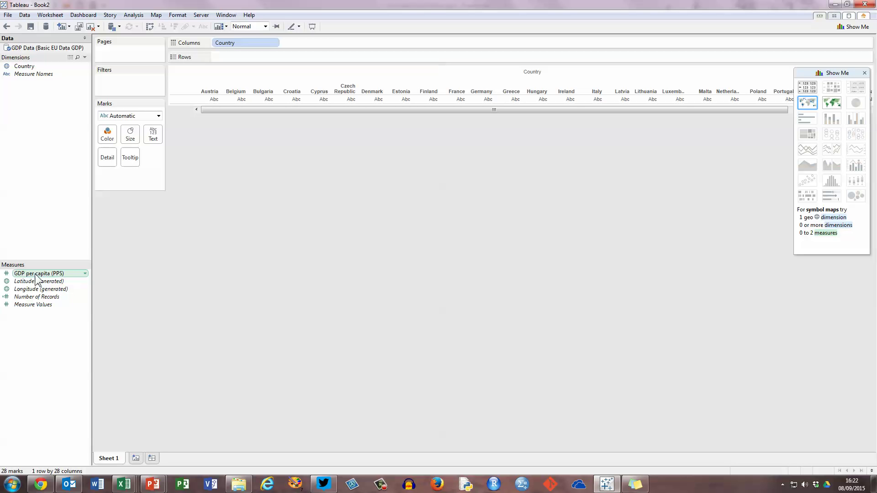
drag(36, 278, 248, 58)
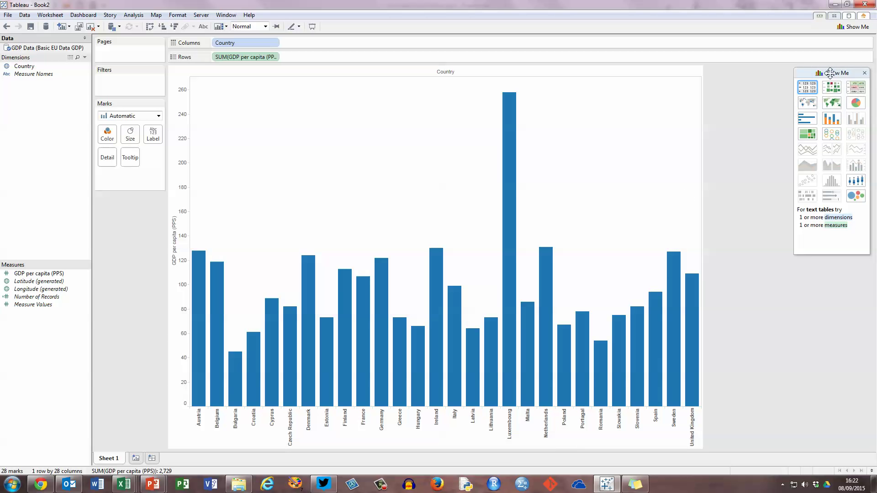
- Switch the bar chart to the treemap chart type in Show Me
drag(831, 73, 828, 92)
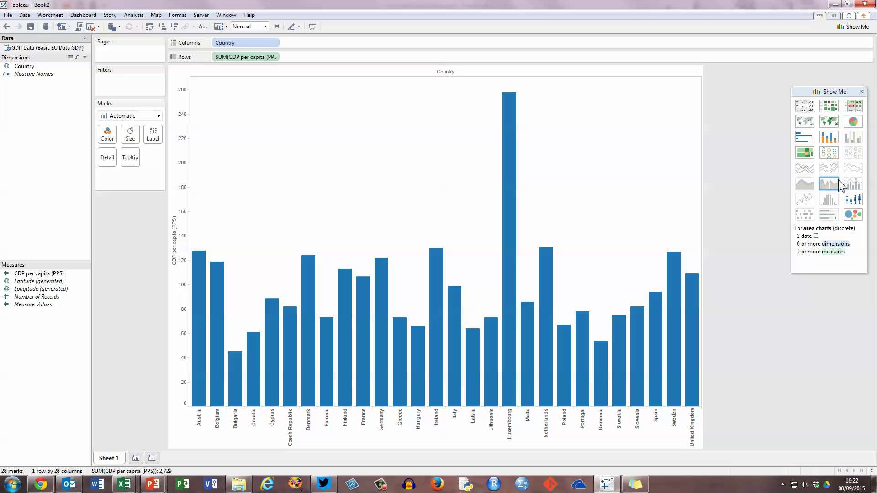
click(804, 154)
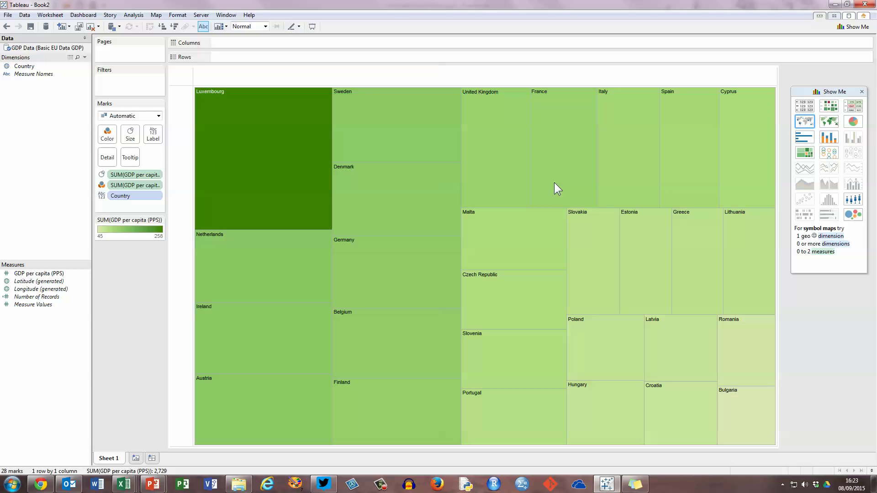
- Apply the Area Red-Green Diverging palette to the treemap colours in Edit Colors
click(109, 139)
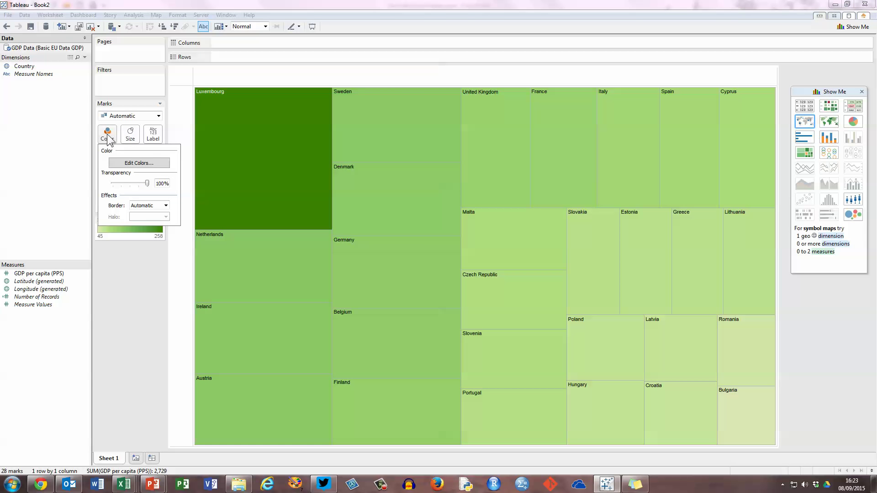
click(151, 163)
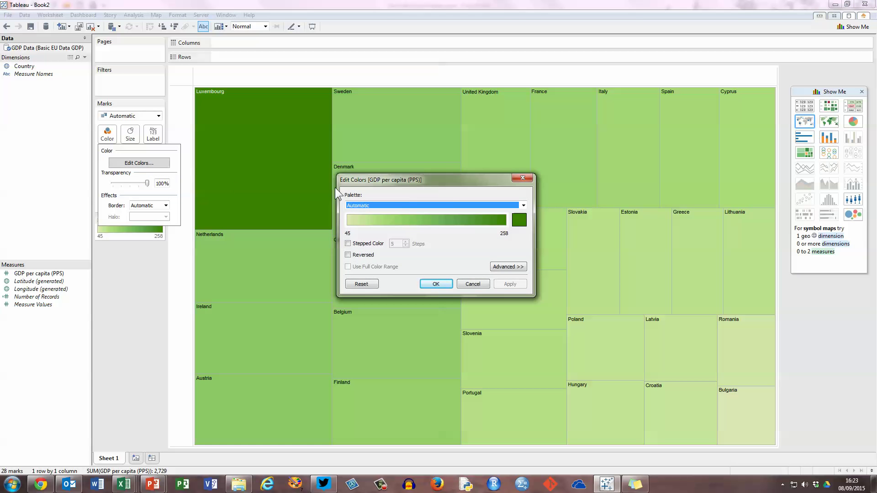
click(524, 205)
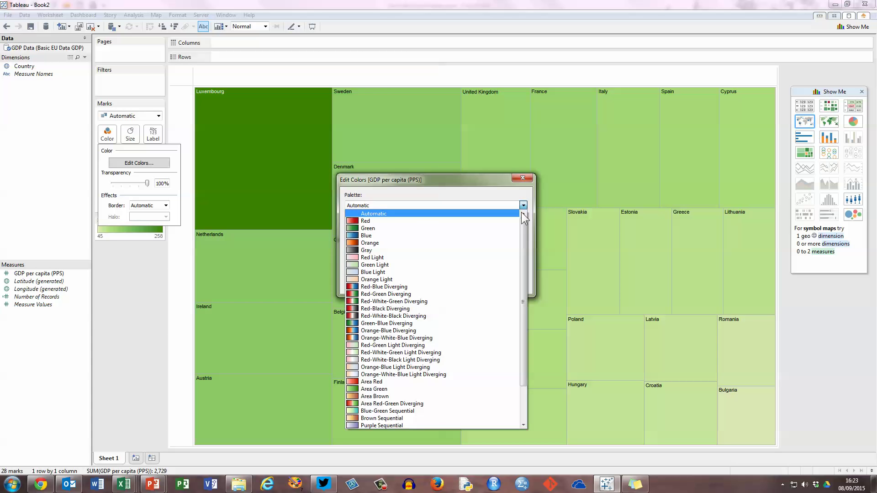
click(524, 205)
click(524, 205)
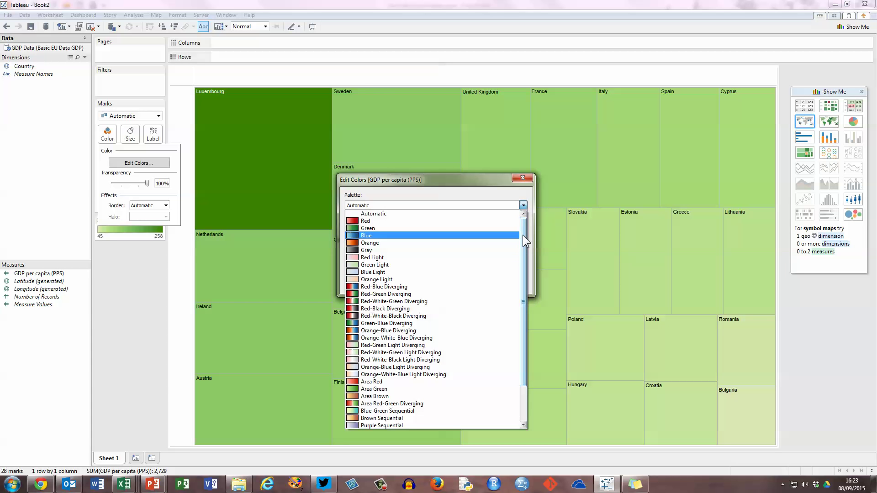
drag(523, 235, 524, 279)
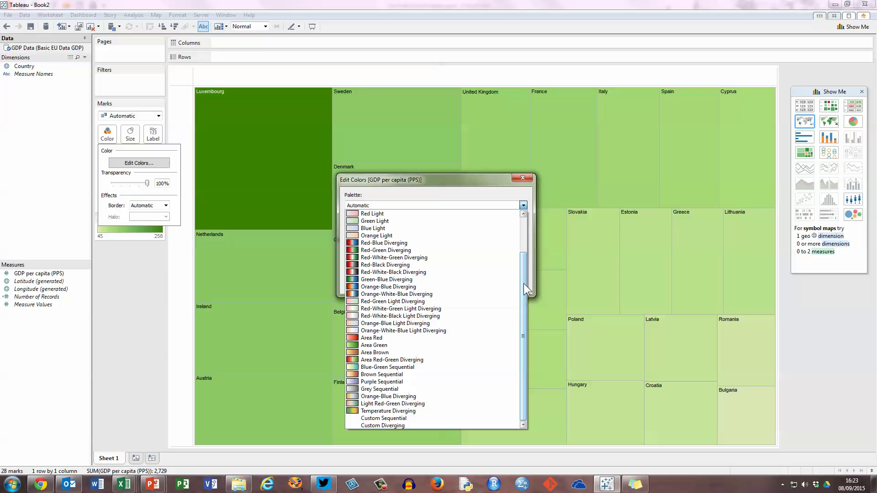
click(420, 360)
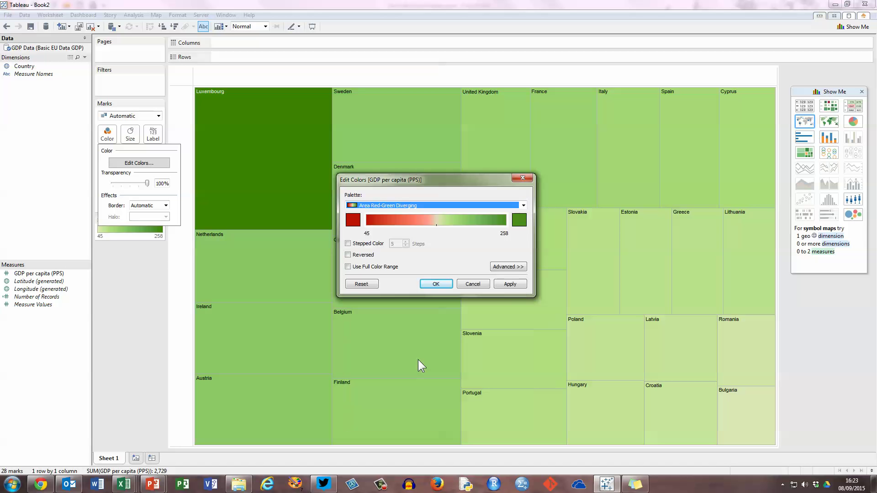
click(518, 284)
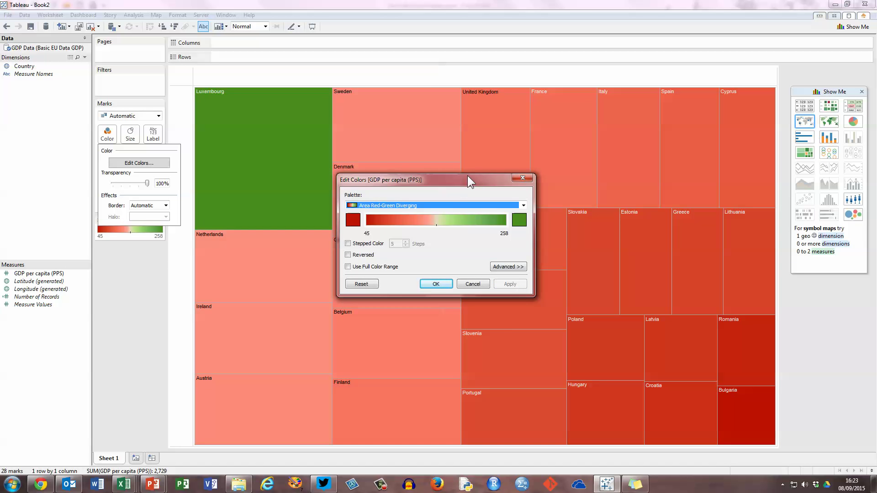
drag(467, 176, 374, 269)
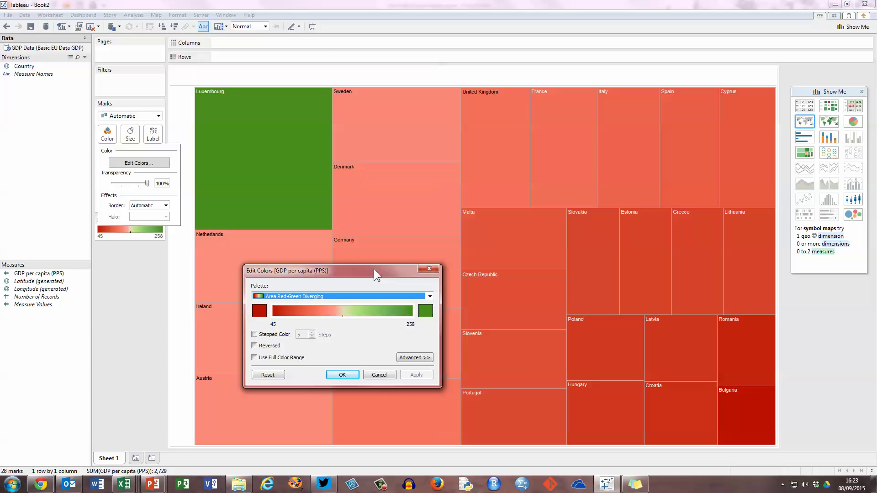
- Set the palette's low end to bright red and high end to dark green, then preview it
click(259, 314)
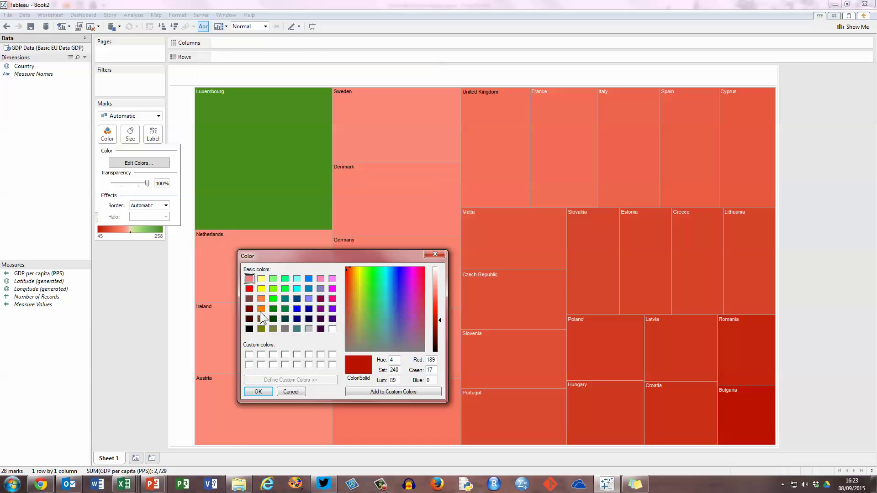
click(249, 289)
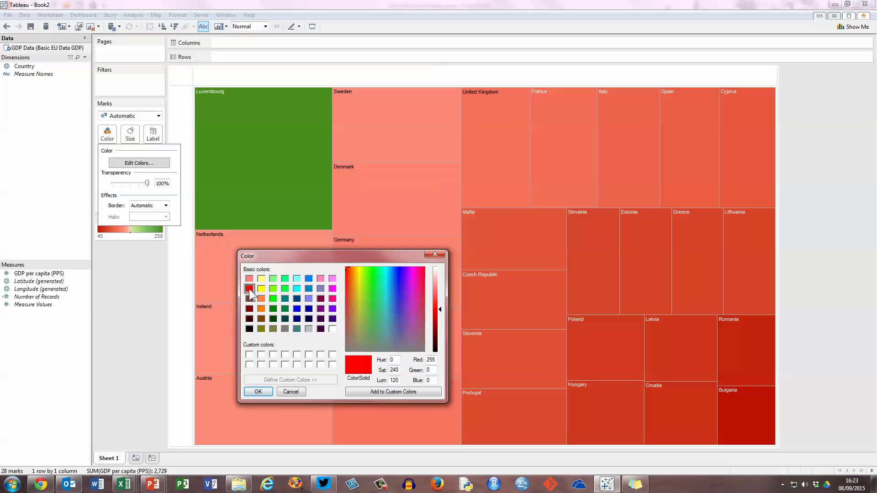
click(263, 390)
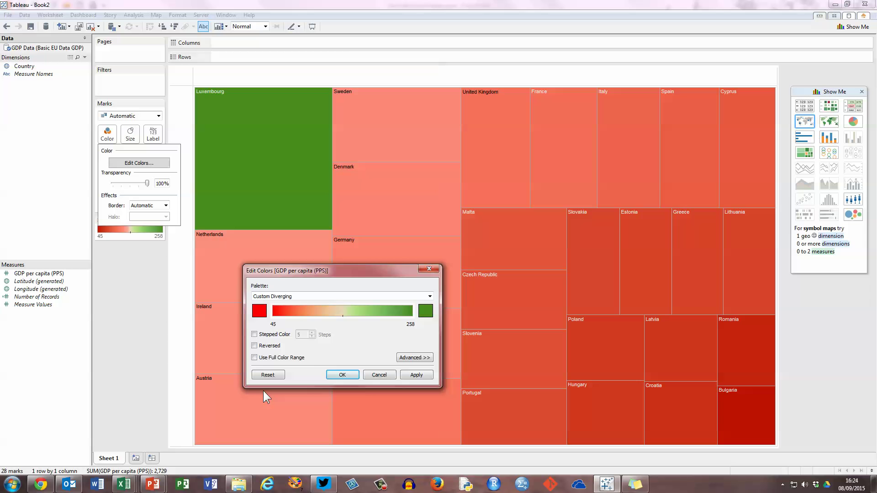
click(426, 310)
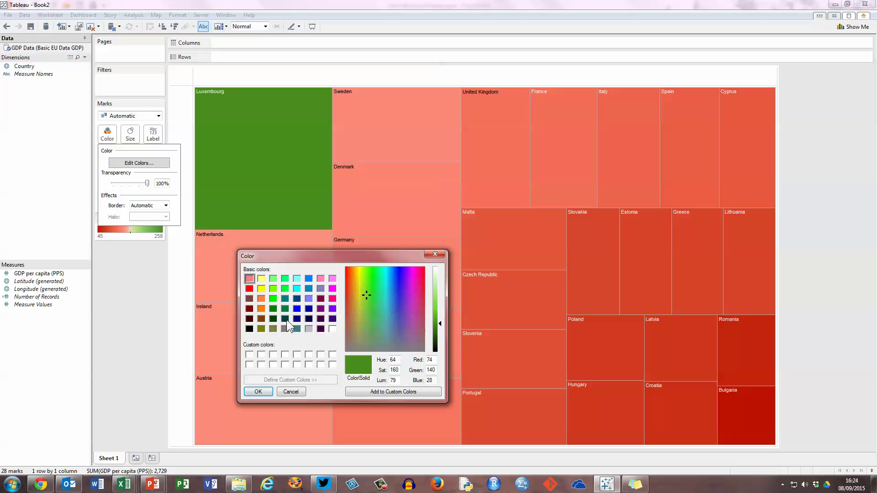
click(273, 318)
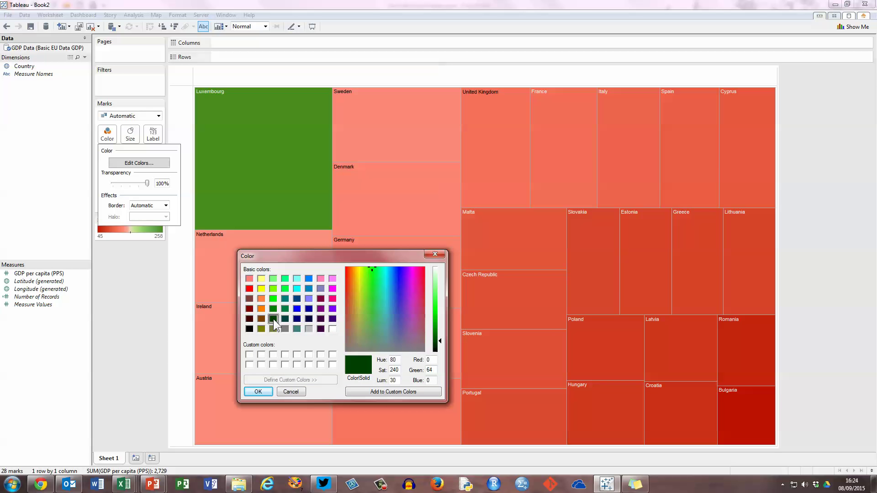
click(262, 391)
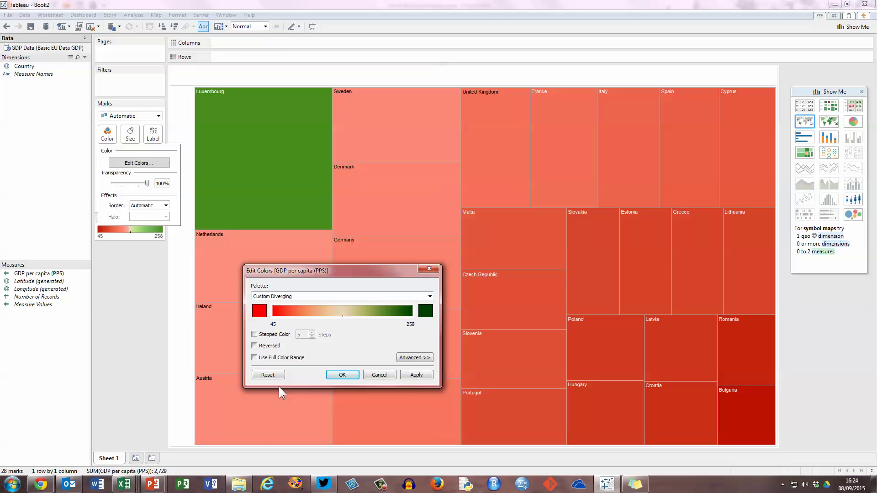
click(418, 376)
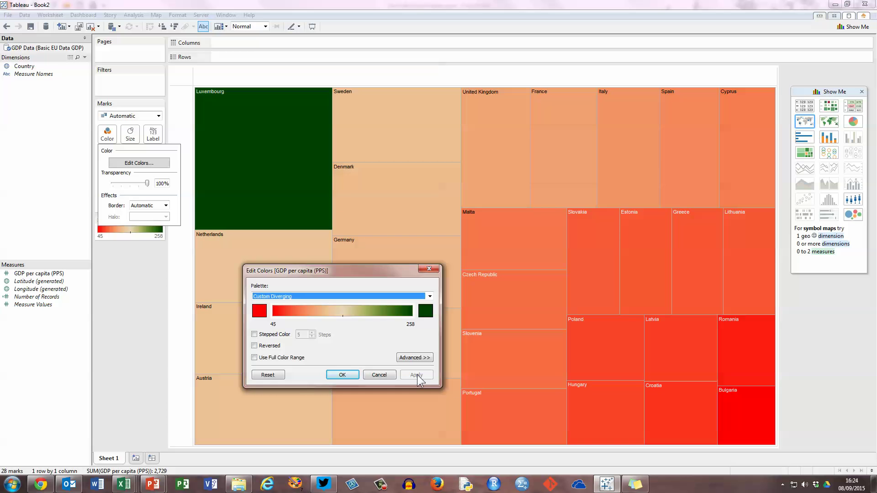
- Reverse the custom palette so Luxembourg turns red, apply it and close the dialog
click(255, 347)
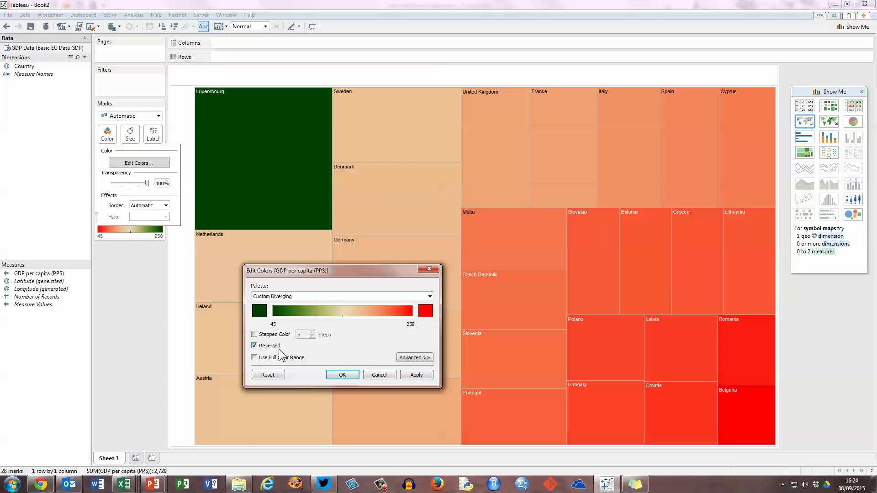
click(418, 376)
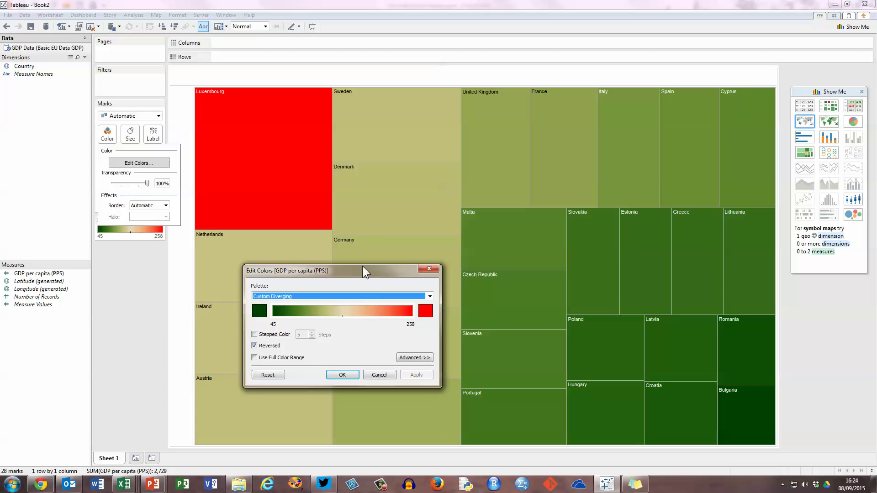
drag(363, 266, 502, 247)
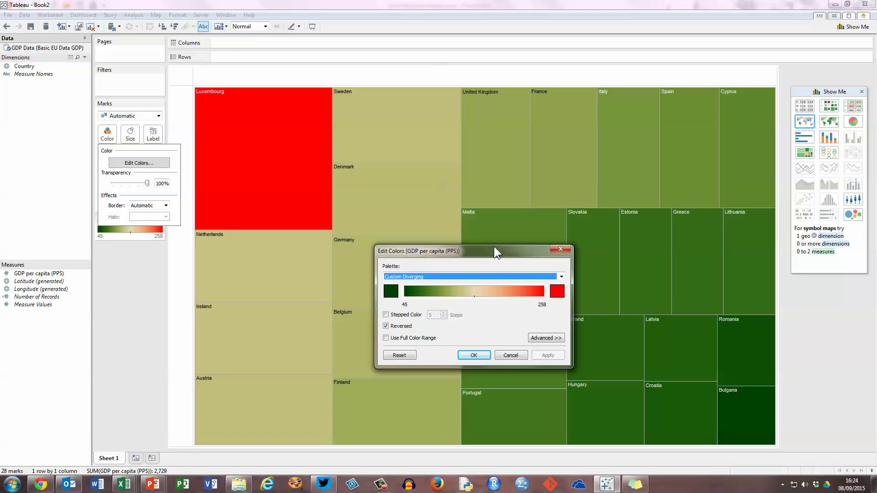
click(479, 356)
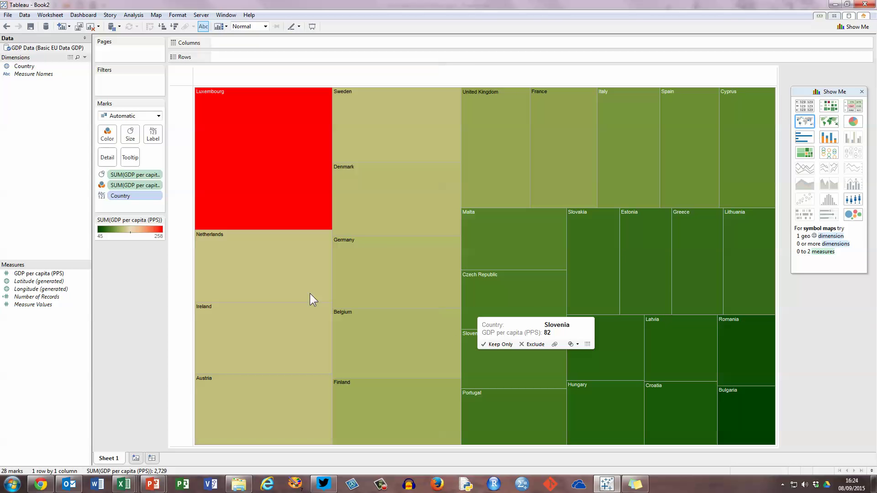
- Exclude Luxembourg from the treemap using its tile tooltip, leaving 27 countries
mouse_move(261, 329)
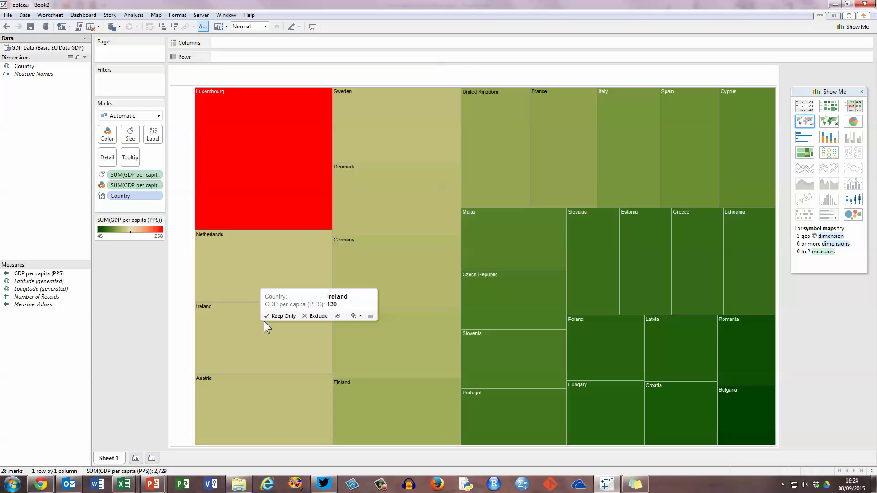
mouse_move(245, 187)
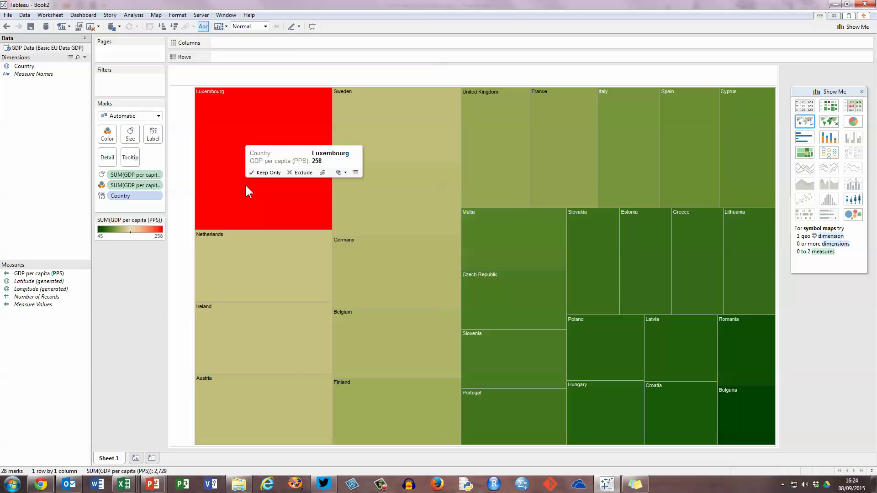
click(300, 172)
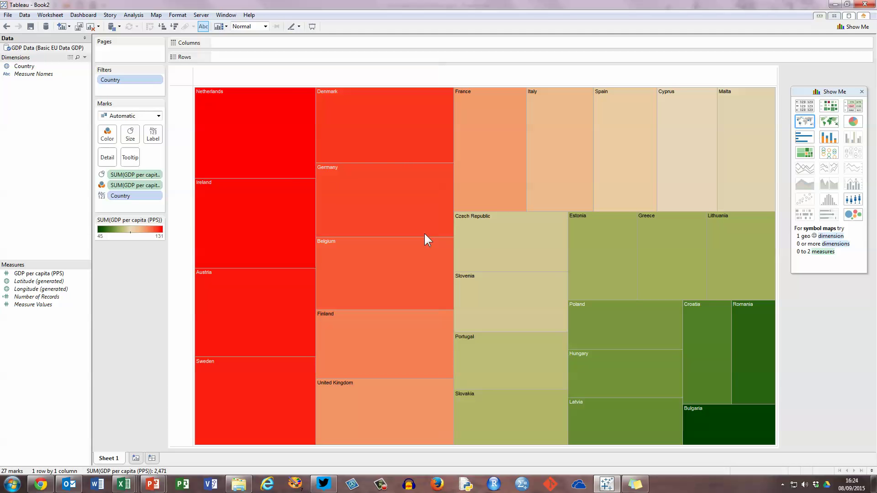
mouse_move(481, 349)
mouse_move(247, 142)
- Edit the Country filter to stop excluding Luxembourg, restoring all 28 countries
click(158, 81)
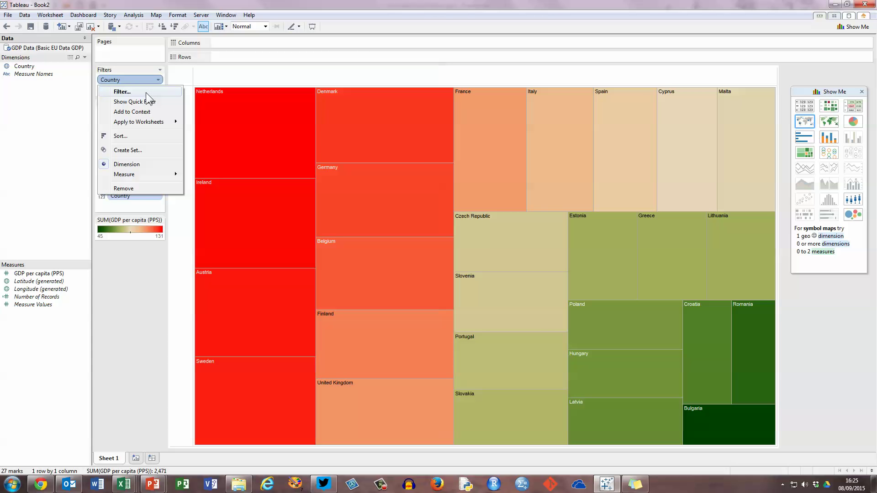
click(146, 92)
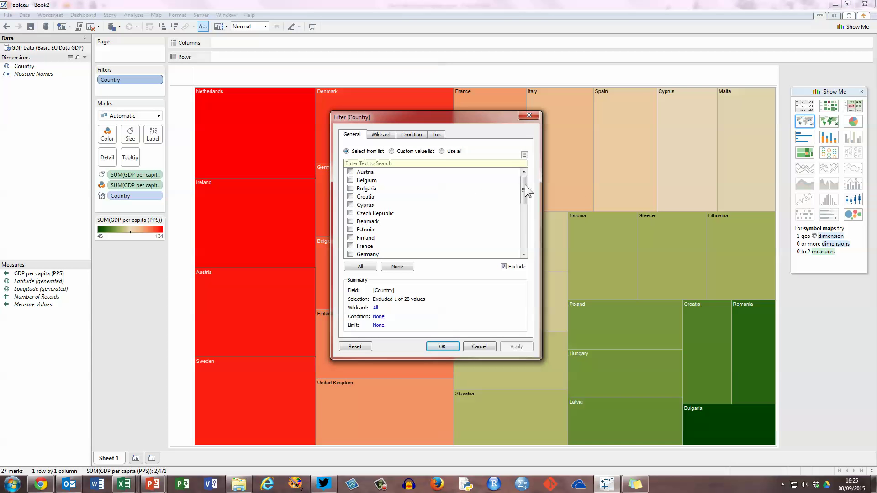
drag(523, 187, 523, 227)
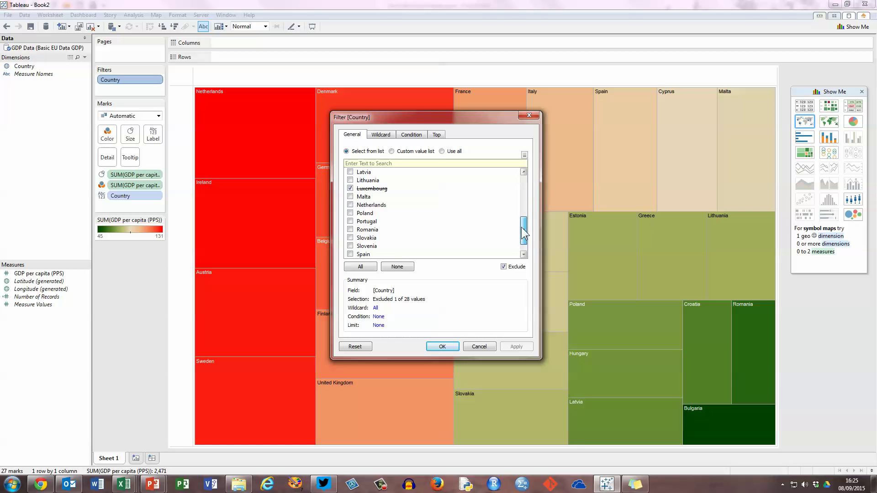
click(350, 188)
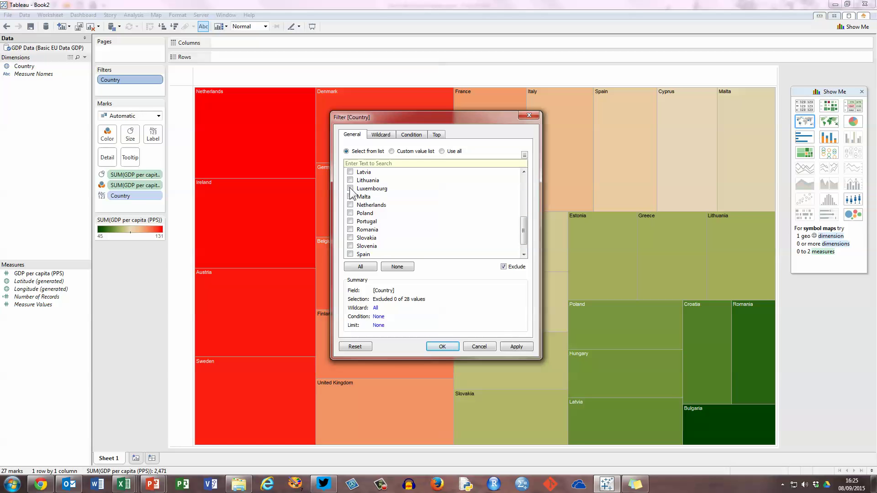
click(517, 348)
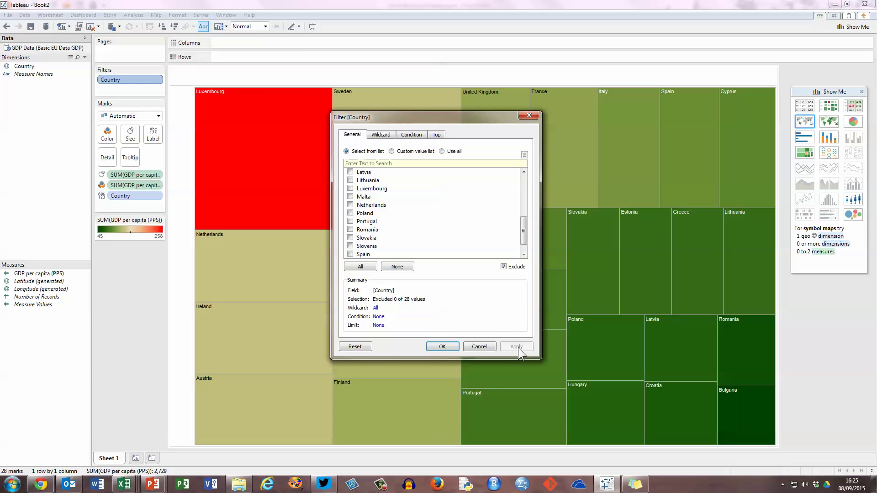
click(443, 347)
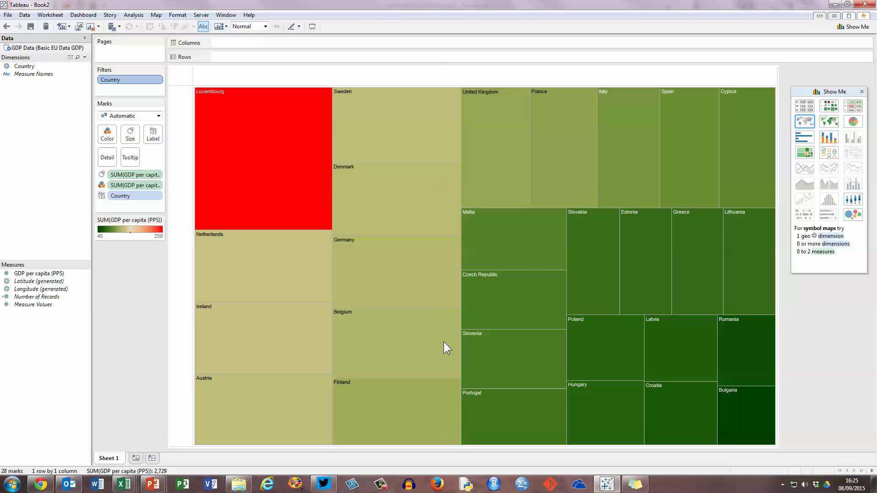